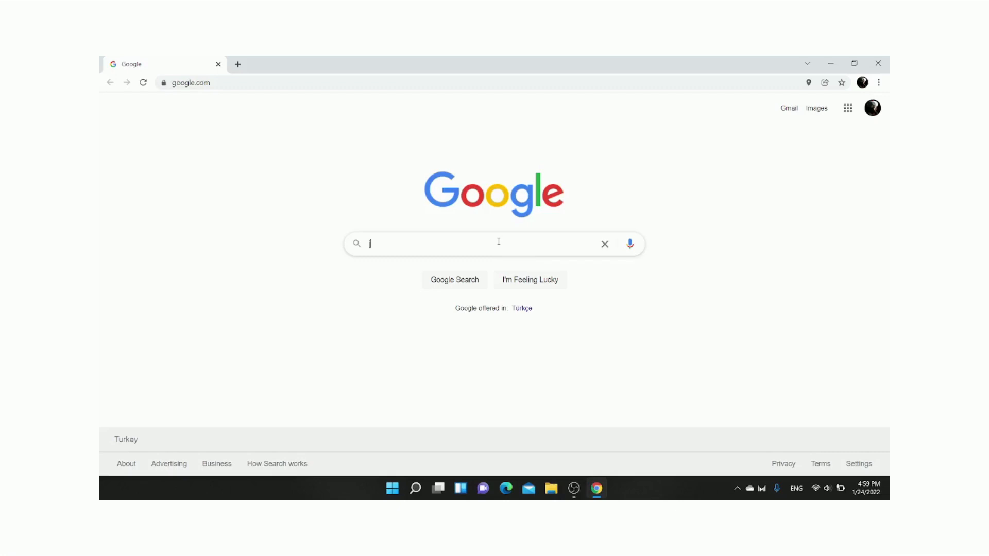
- Search Google for "java jdk download" and open Oracle's Java Downloads page from the results
type("java")
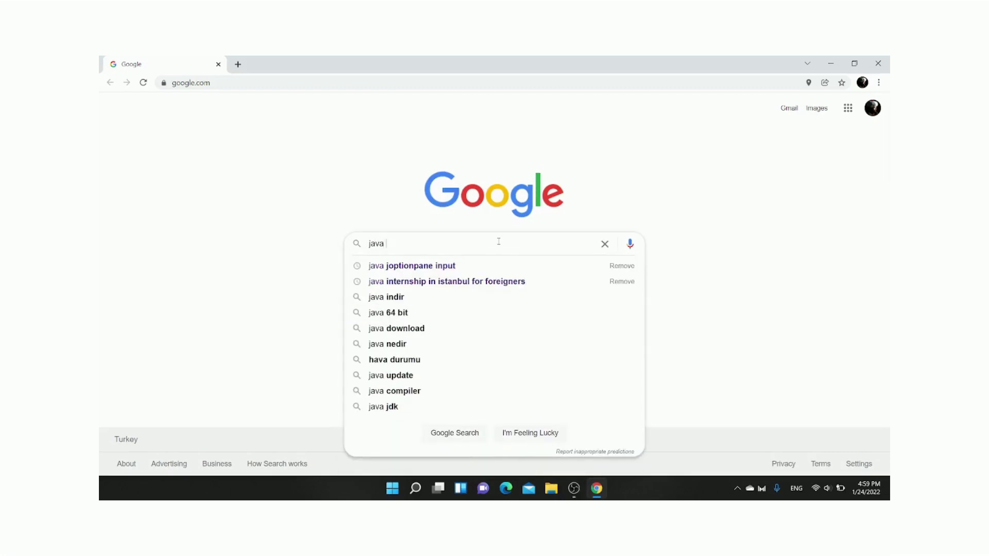
type(" jdk")
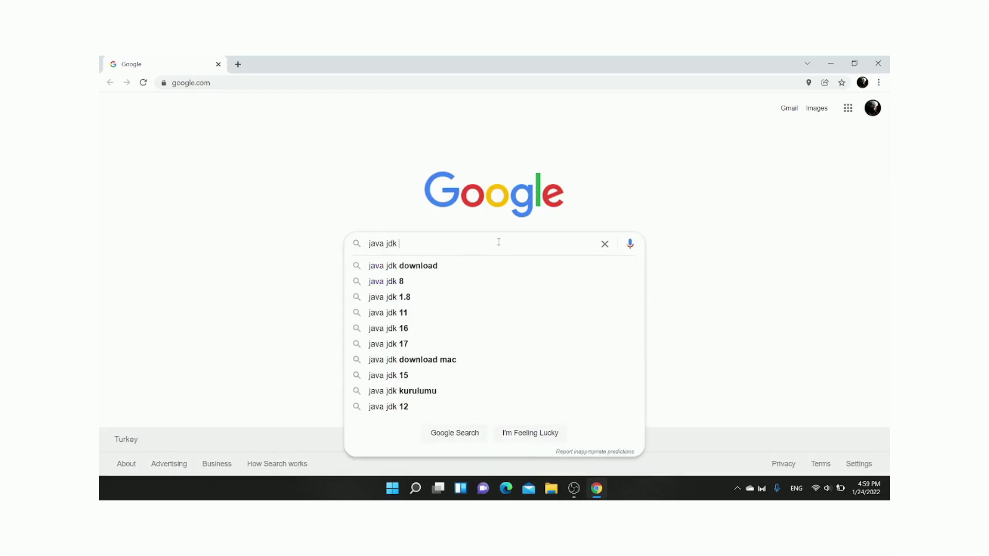
left_click(491, 270)
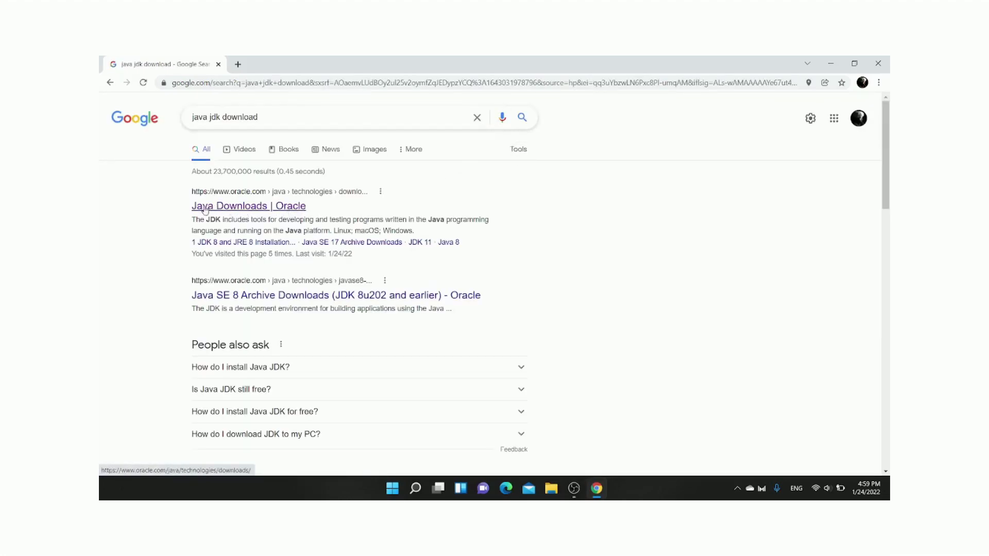
left_click(251, 209)
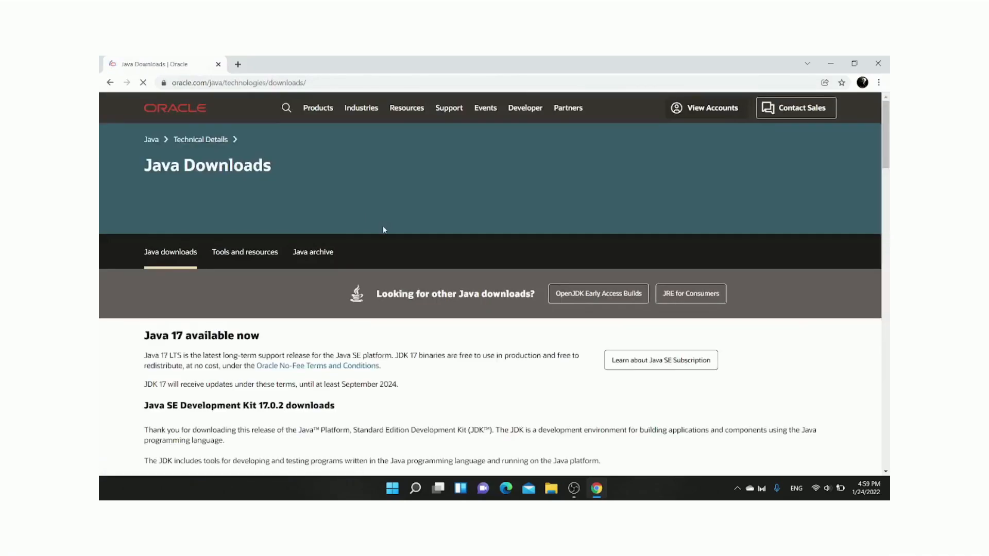
- Review the Java SE Development Kit 17.0.2 downloads offered for Linux, macOS and Windows
scroll(384, 229, "down", 2)
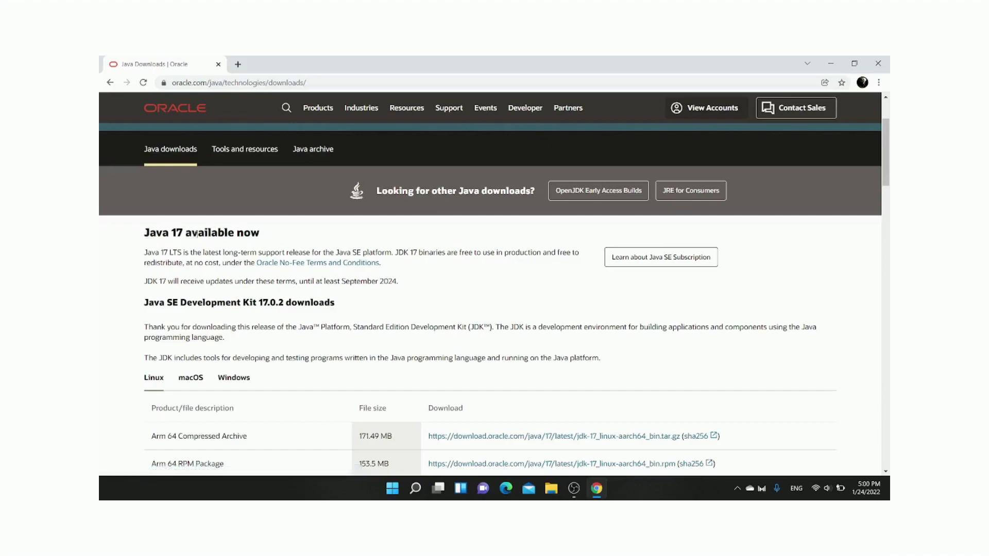
scroll(248, 233, "down", 1)
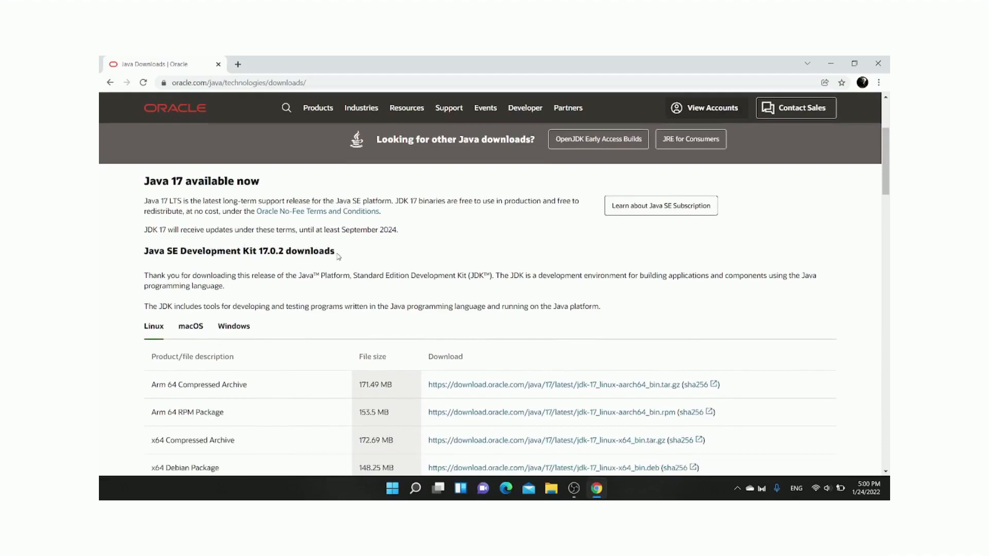
left_click_drag(334, 253, 148, 256)
left_click(403, 259)
scroll(405, 247, "down", 2)
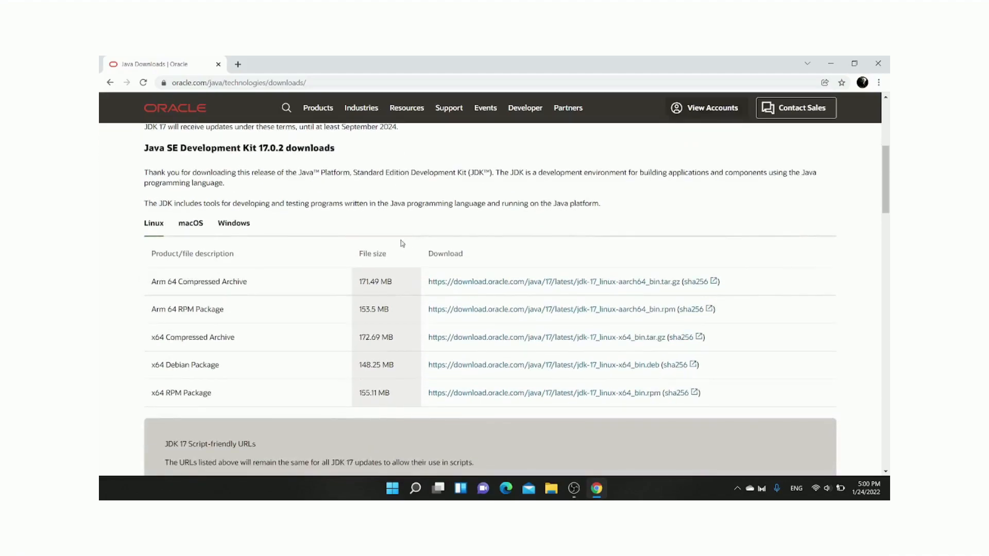
left_click(194, 228)
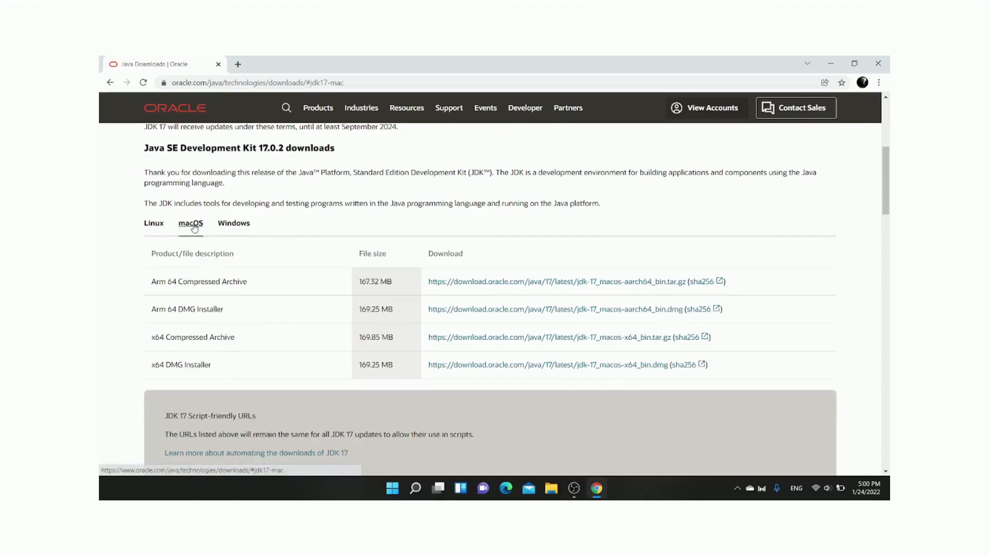
left_click(235, 225)
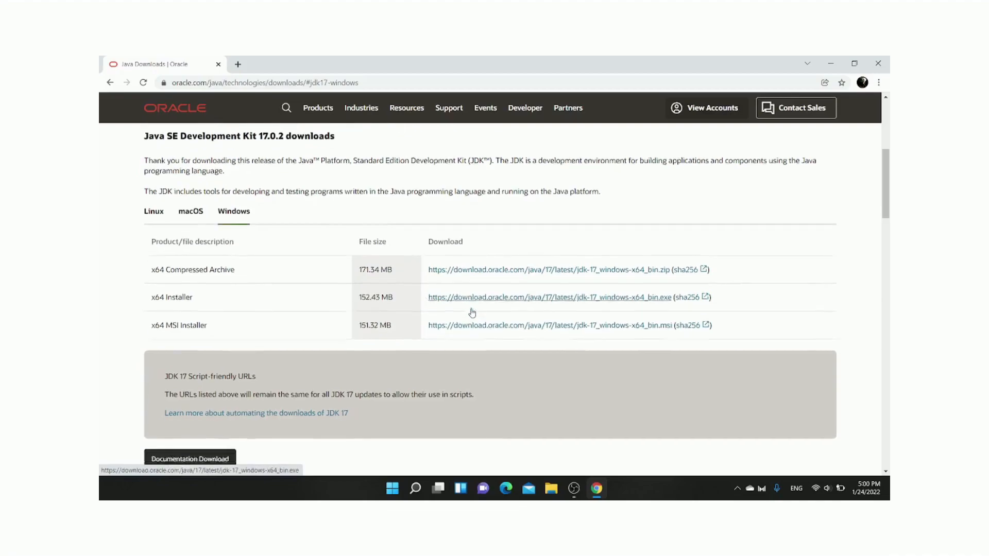
scroll(471, 312, "down", 3)
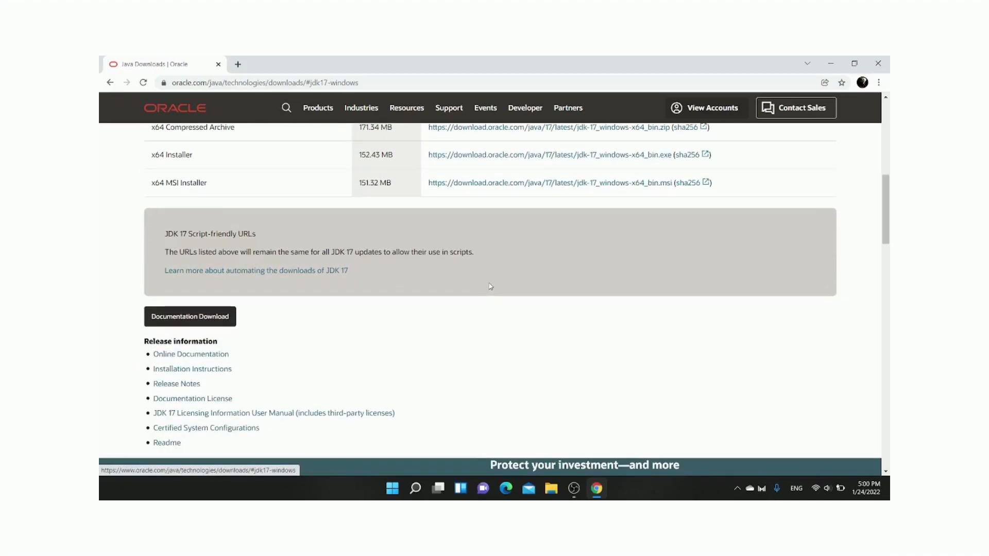
scroll(487, 270, "up", 10)
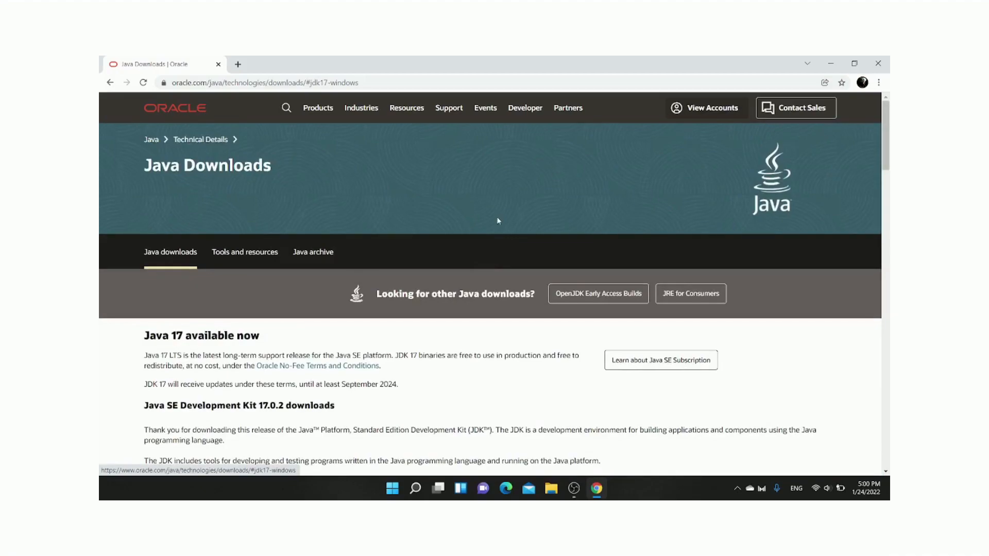
- Return to the Google results and search for "eclipse download" instead
left_click(109, 83)
left_click(110, 83)
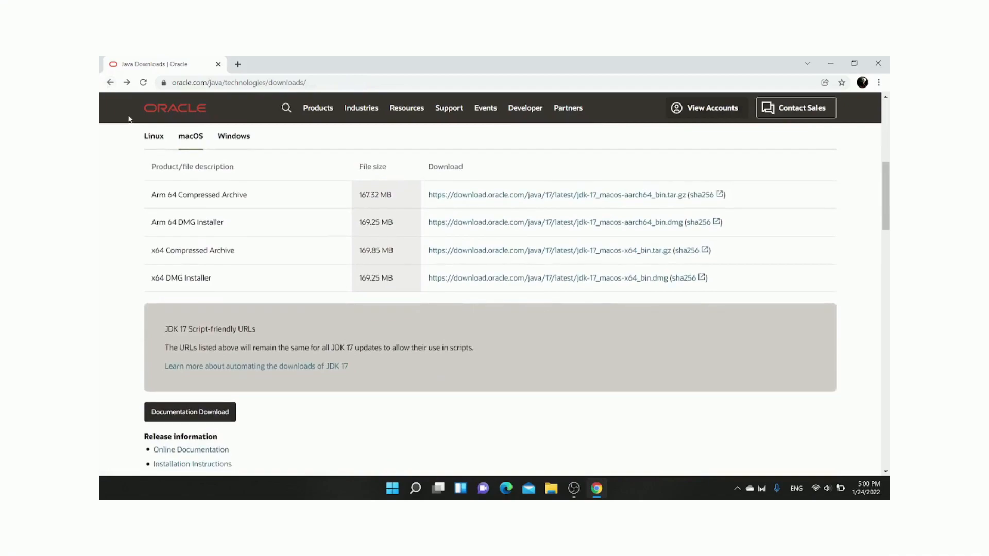
left_click(110, 82)
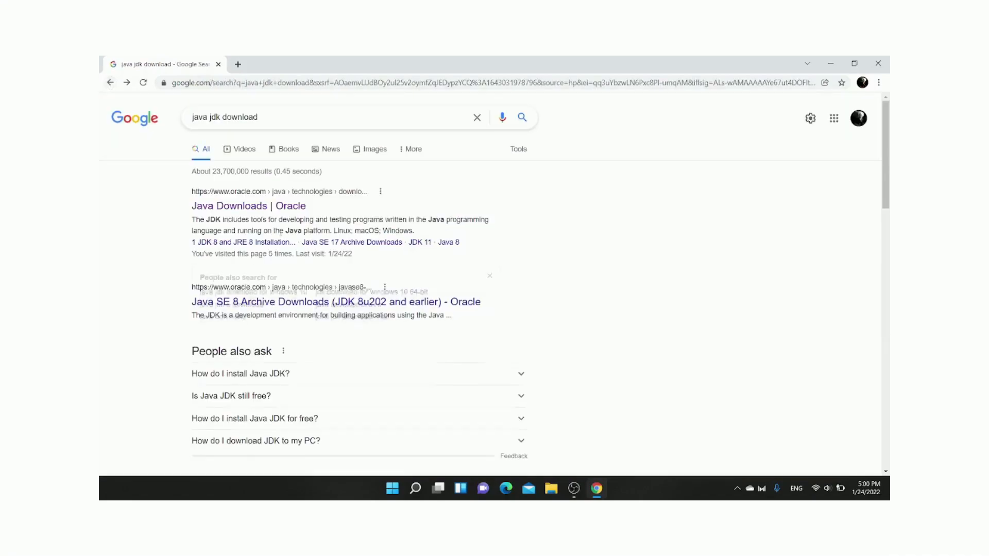
left_click_drag(257, 117, 189, 118)
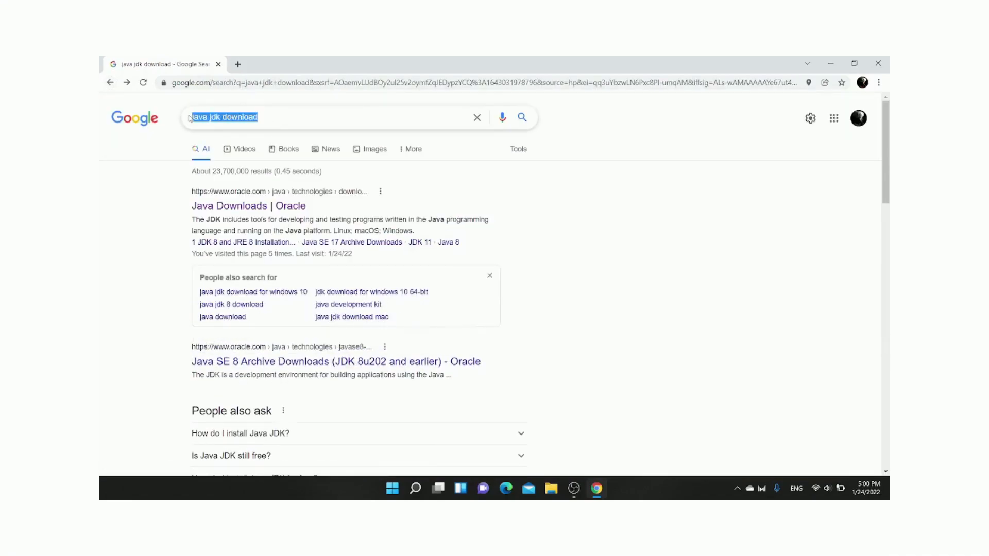
key("BackSpace")
type("eclipse")
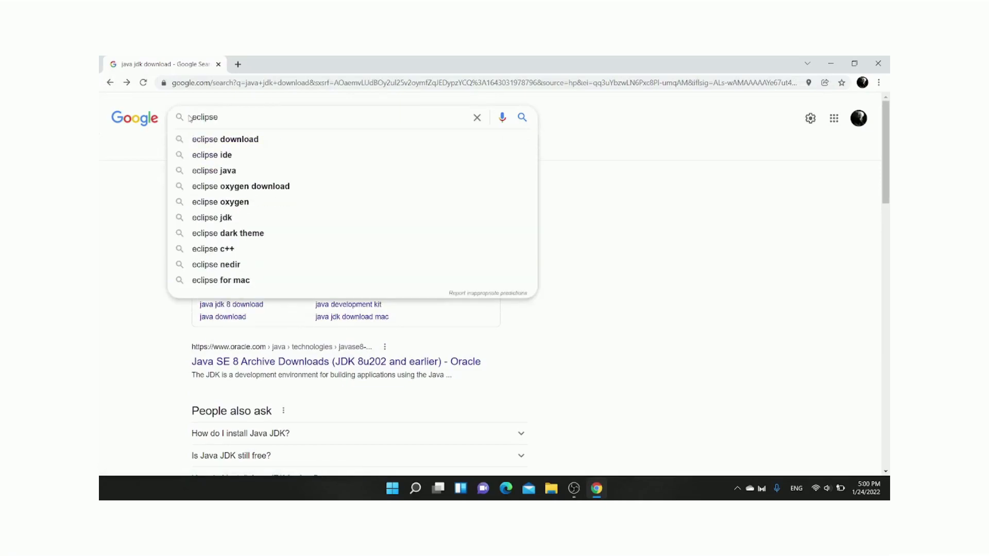
left_click(261, 147)
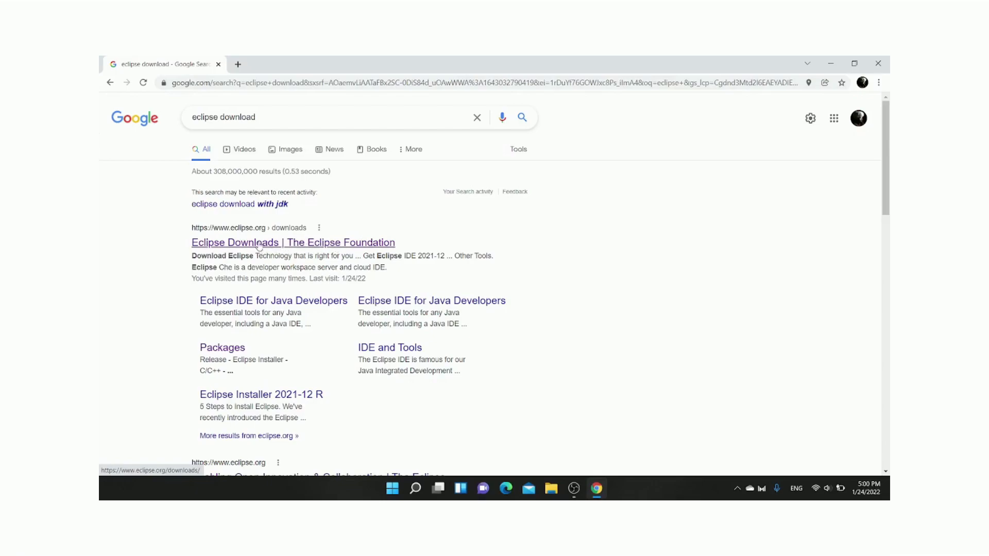
- Open the Eclipse Foundation's downloads page and go to the download packages for Eclipse IDE 2021-12
left_click(259, 244)
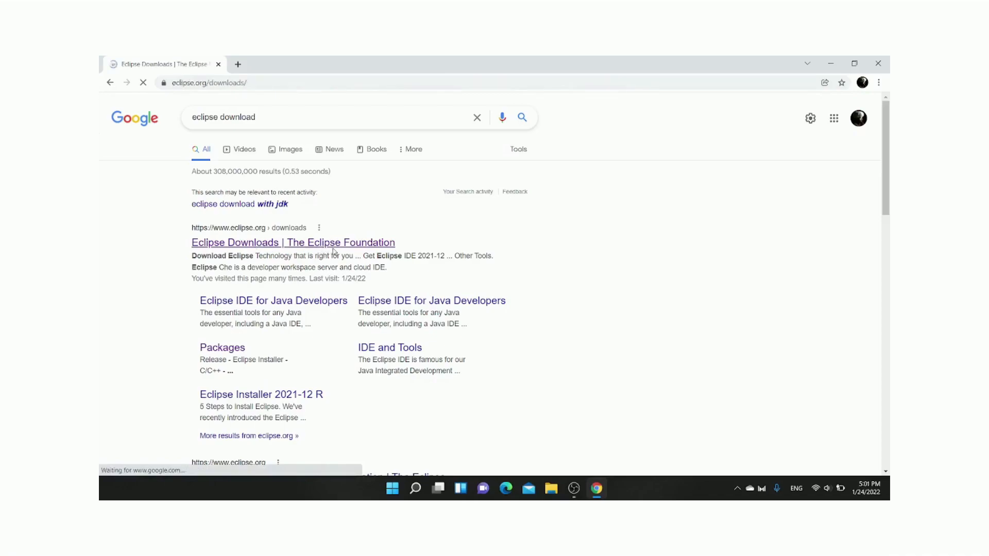
scroll(392, 237, "down", 4)
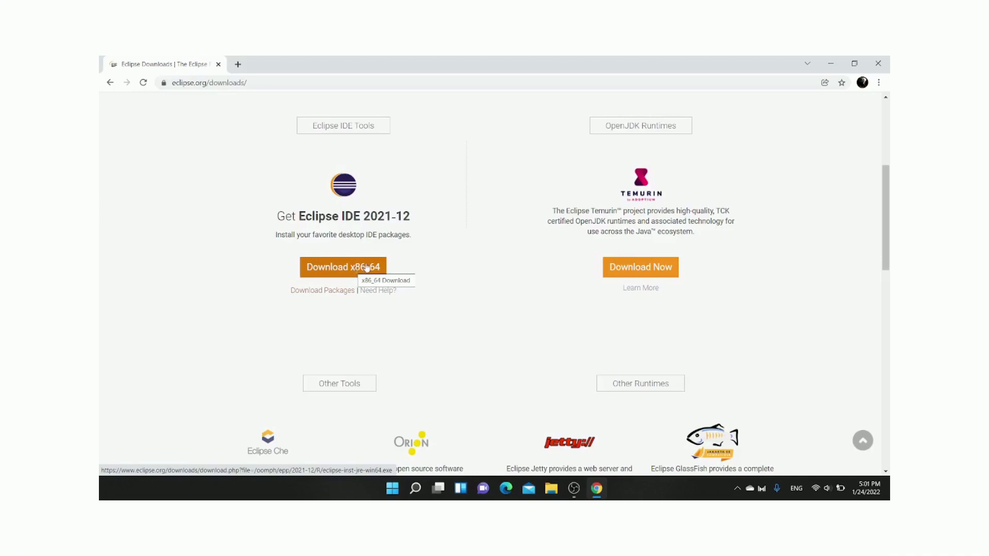
left_click(334, 292)
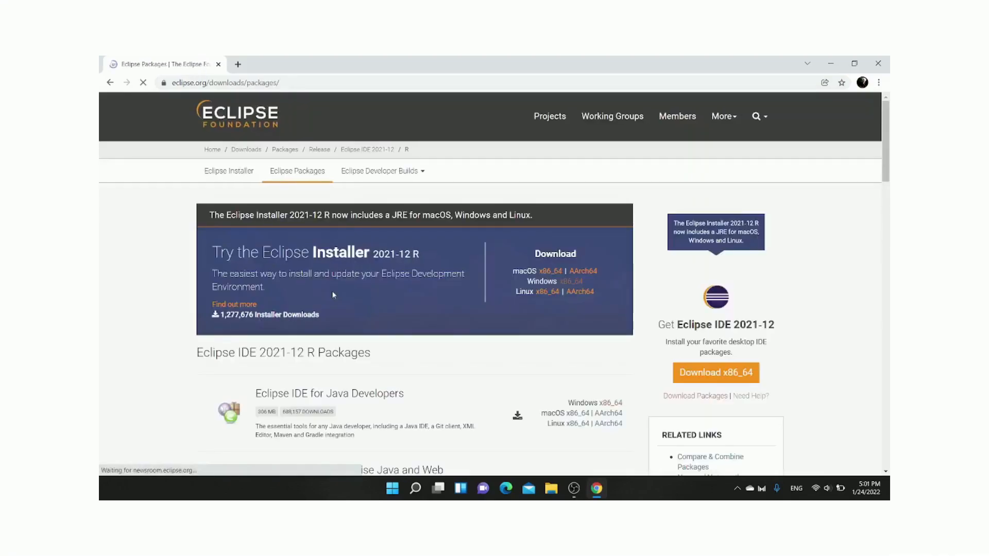
- View the macOS x86_64 download page of Eclipse IDE for Java Developers, then return to the packages list
scroll(574, 216, "down", 2)
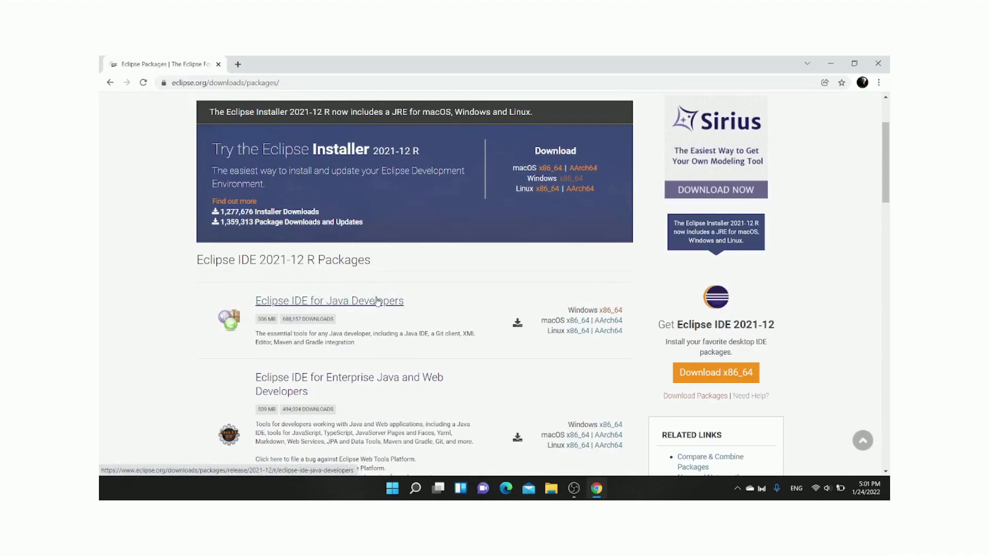
left_click(578, 321)
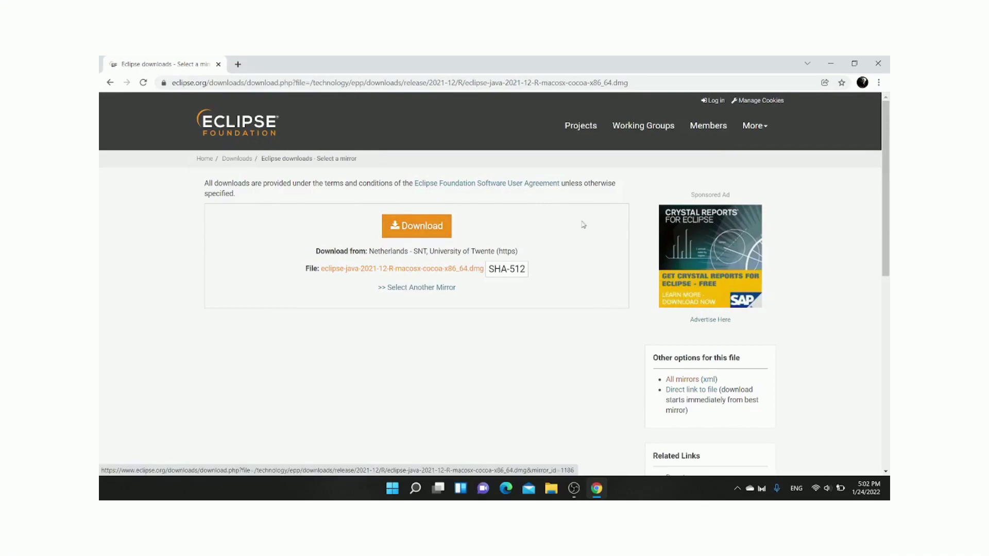
left_click(109, 83)
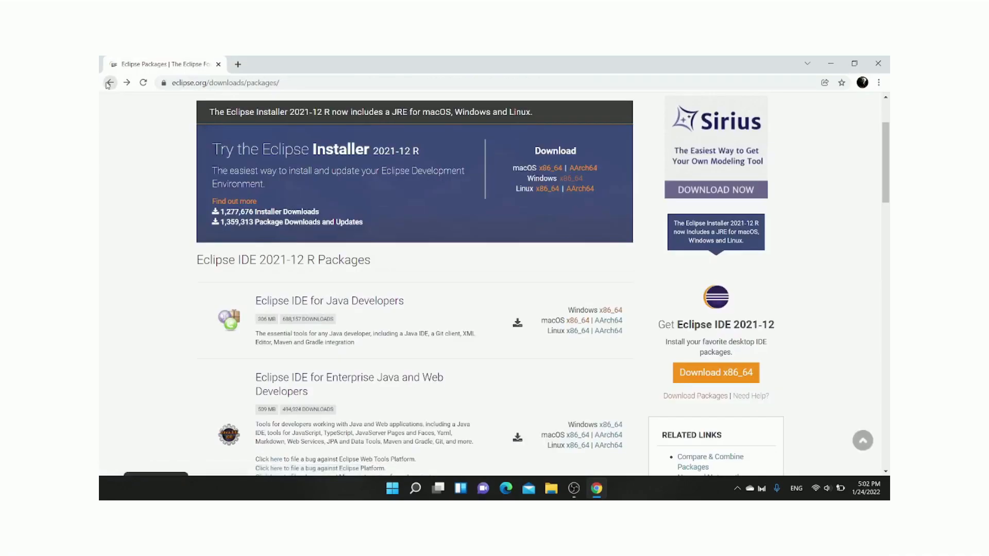
- Switch to Eclipse by starting it from the desktop's eclipse shortcut folder, close the folder and launch the eclipse-workspace workspace
left_click(831, 62)
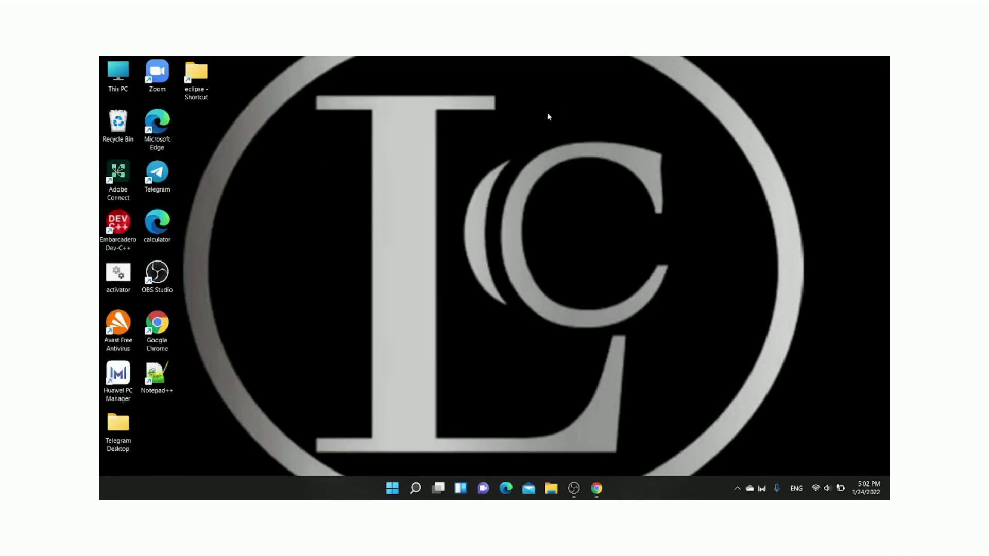
double_click(198, 89)
double_click(479, 339)
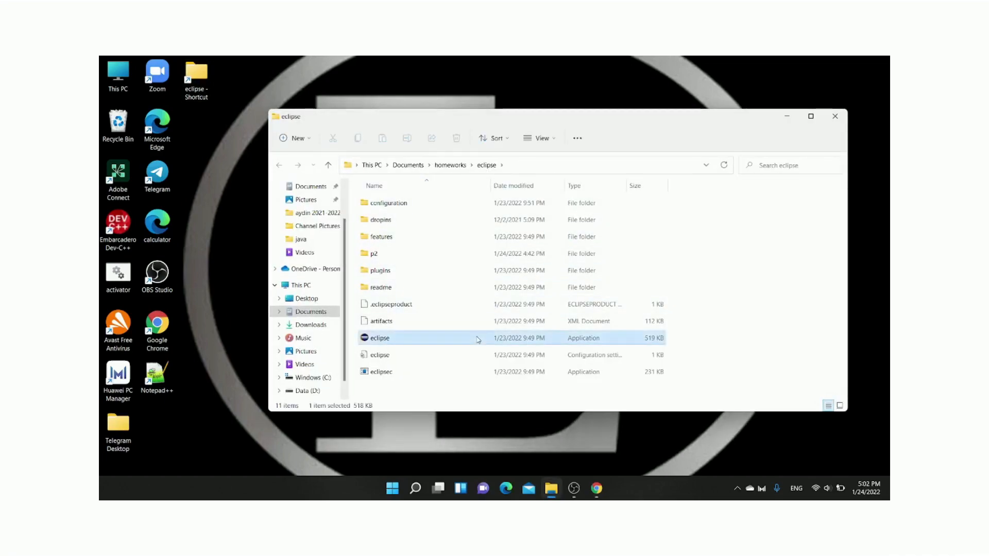
left_click(836, 116)
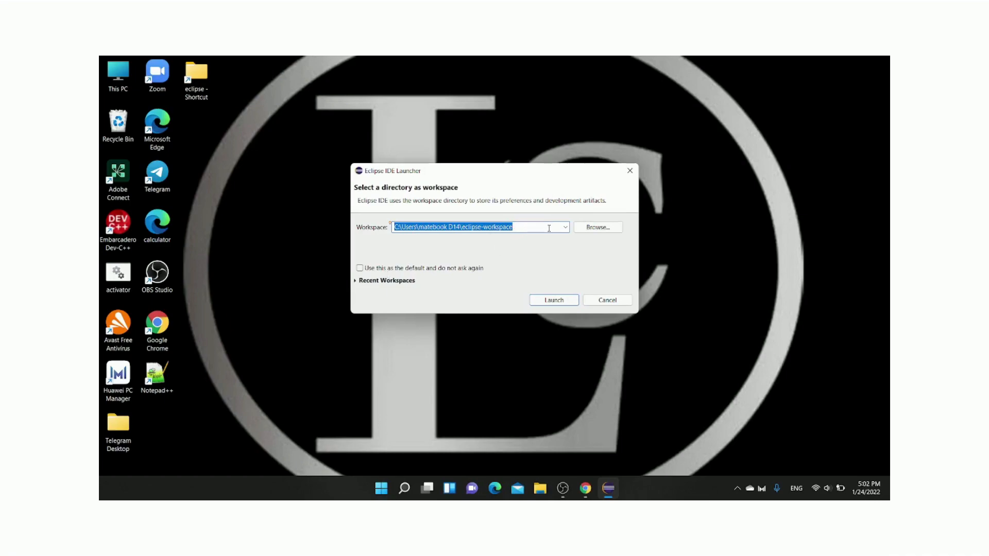
left_click(360, 268)
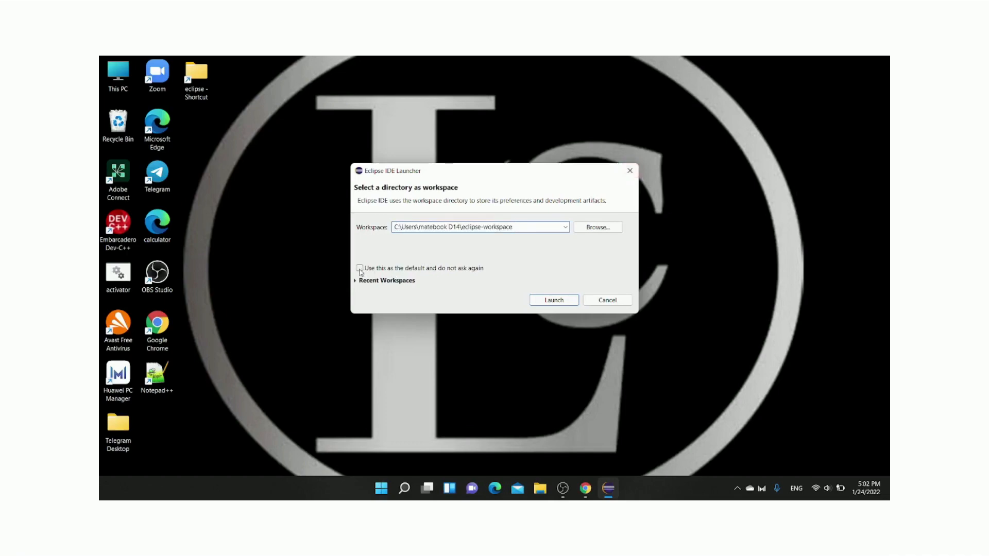
left_click(555, 297)
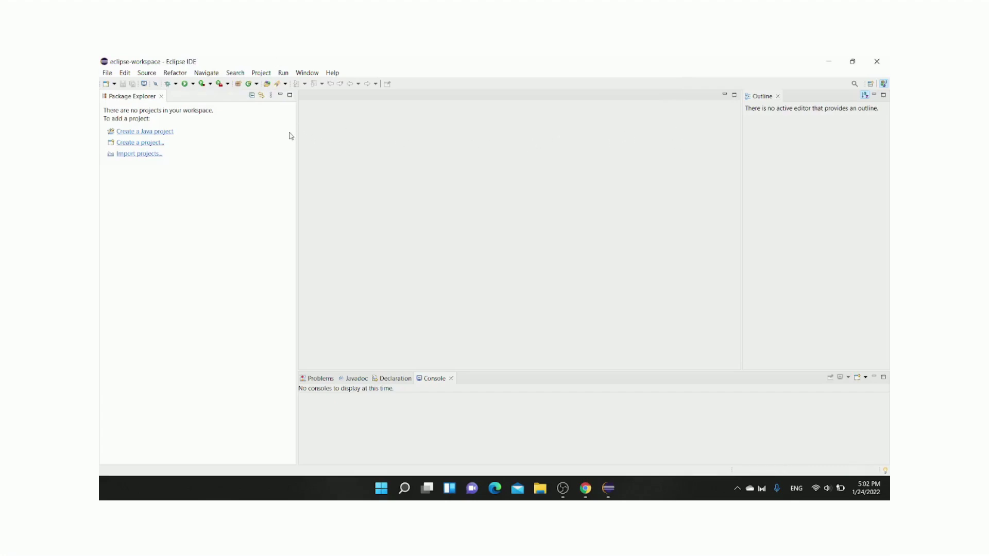
- Create a new Java project named basicDownload with the default location and JavaSE-1.8 execution environment
left_click(107, 73)
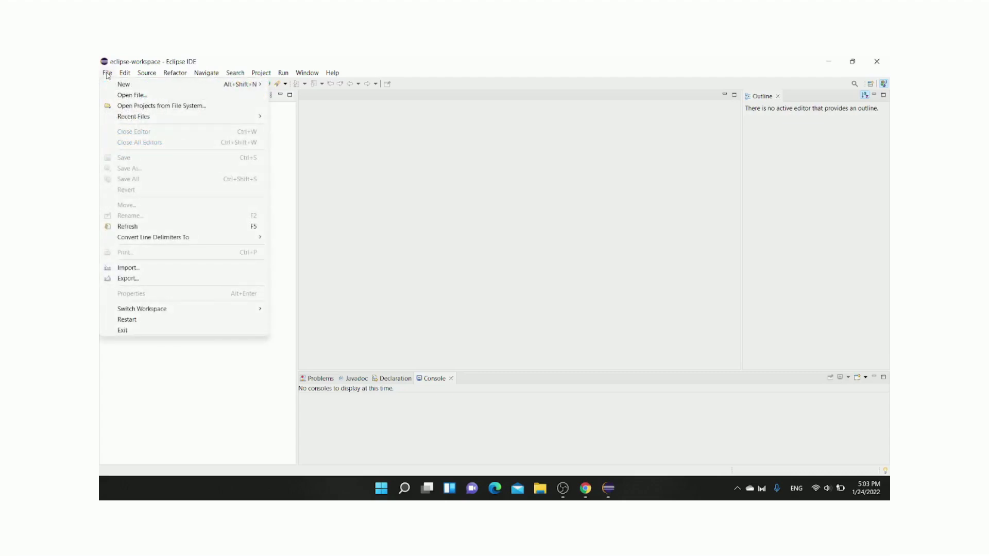
mouse_move(125, 89)
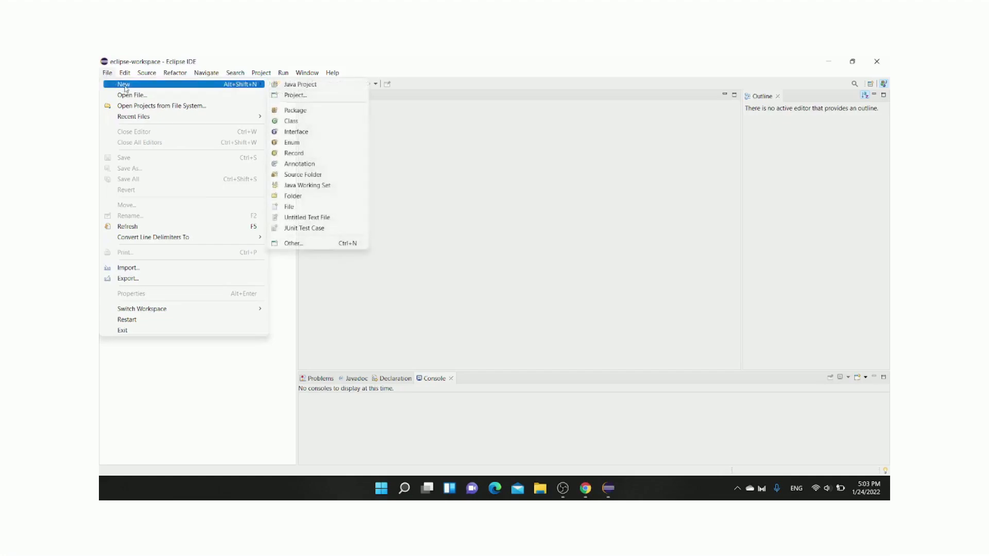
left_click(310, 86)
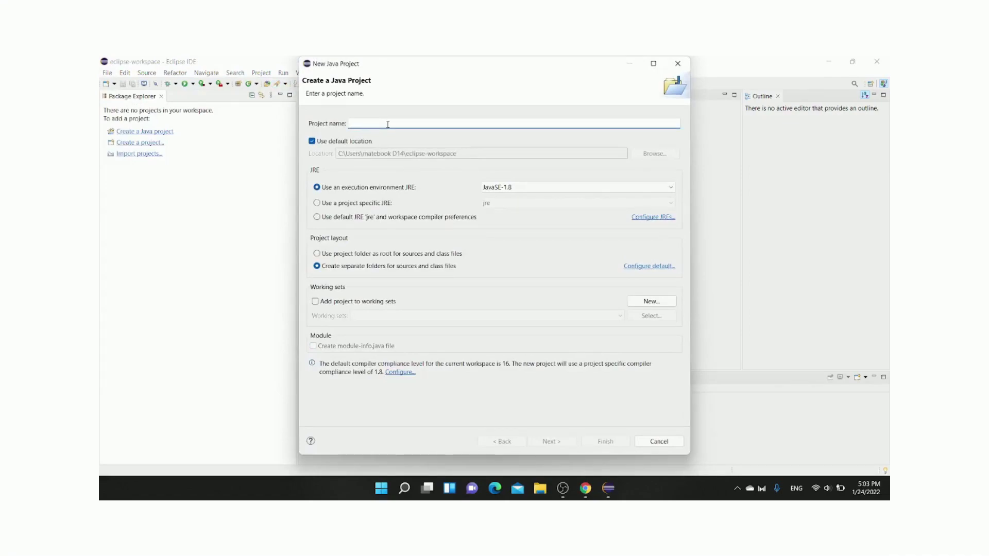
type("basic")
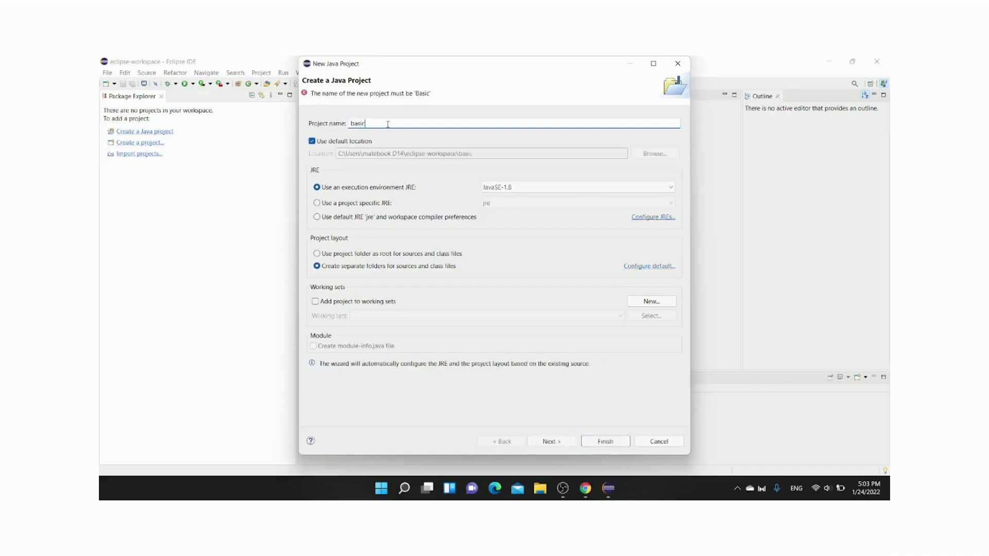
type("Download")
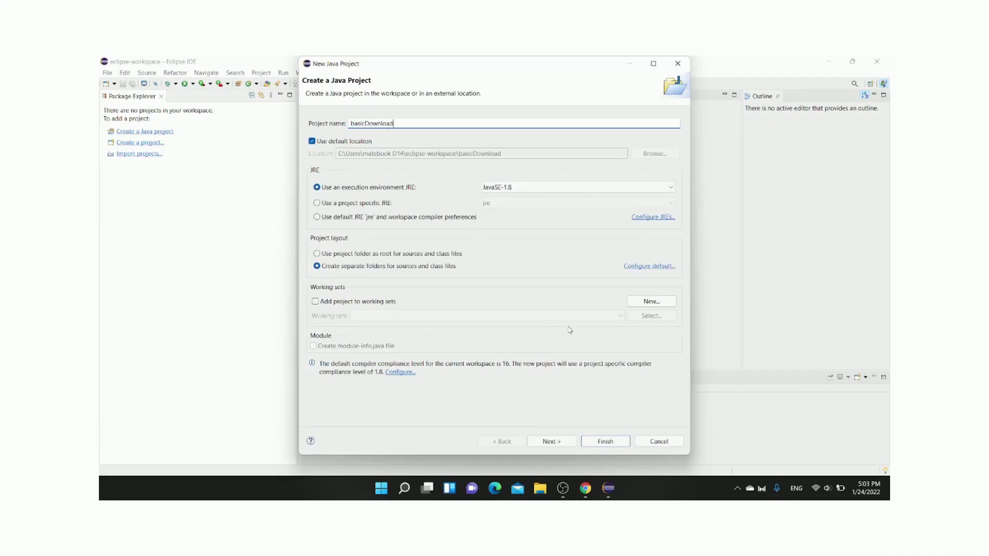
left_click(606, 442)
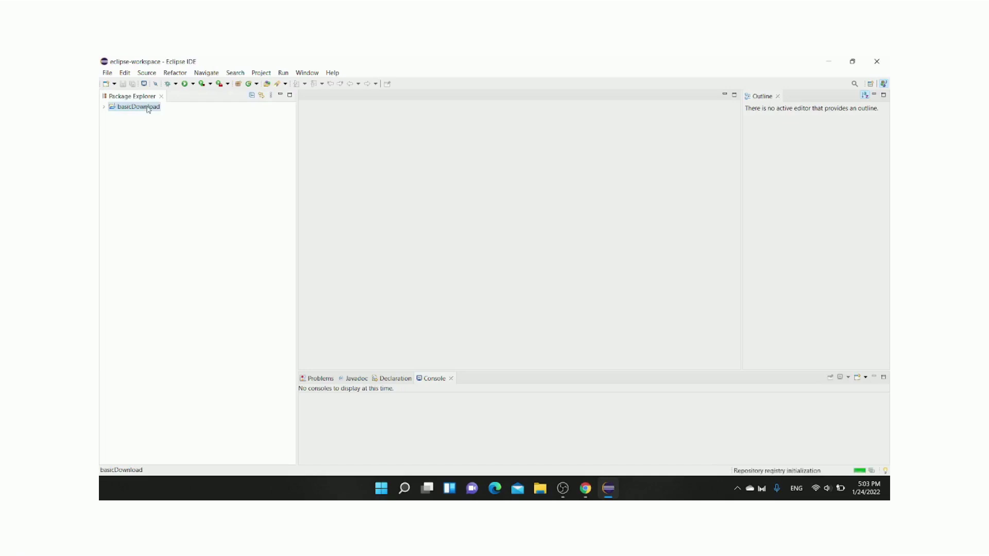
- Create a package named basicDownload in the basicDownload project's src folder
right_click(148, 109)
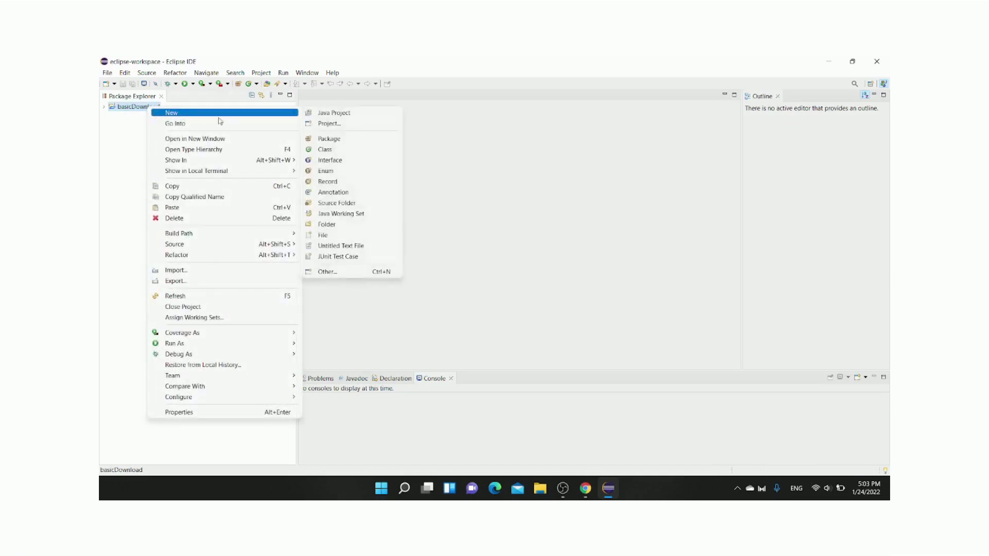
left_click(331, 135)
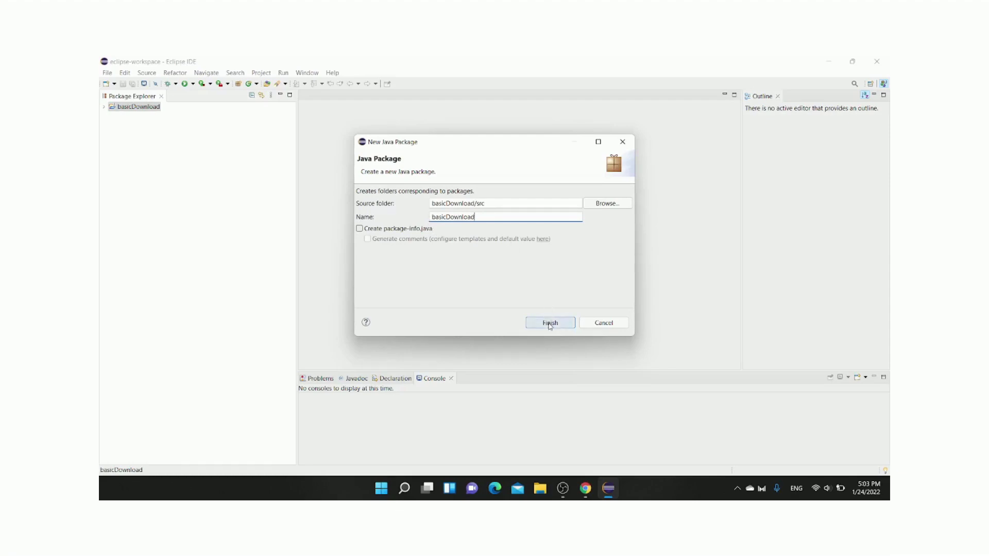
left_click(550, 323)
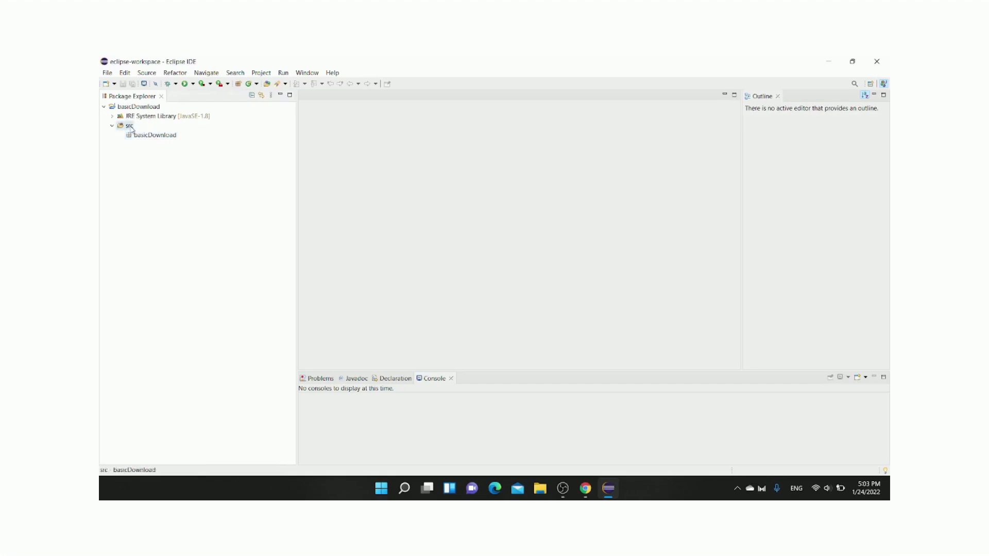
- Create a public class named tutorial in the src folder's basicDownload package, including a public static void main(String[] args) method stub
right_click(128, 126)
mouse_move(190, 132)
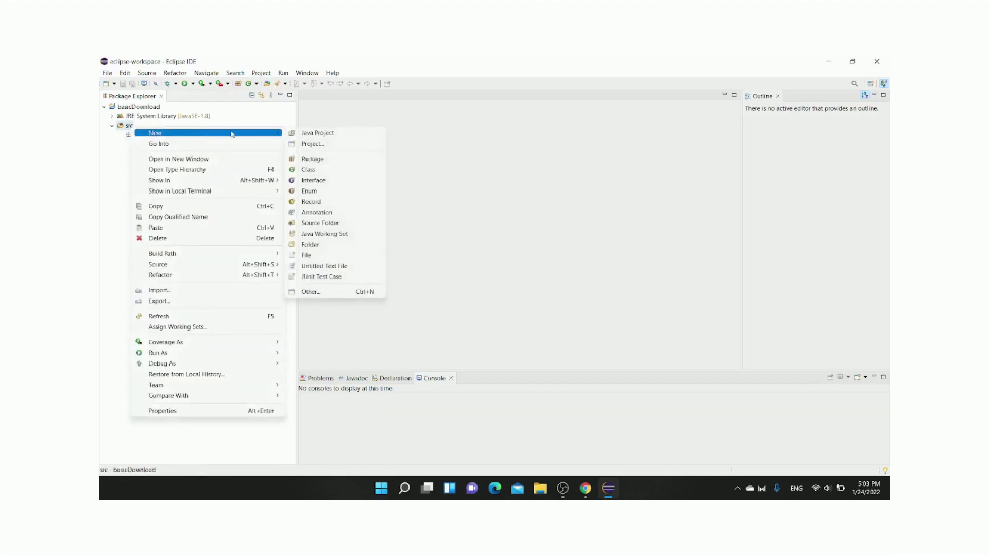
left_click(315, 170)
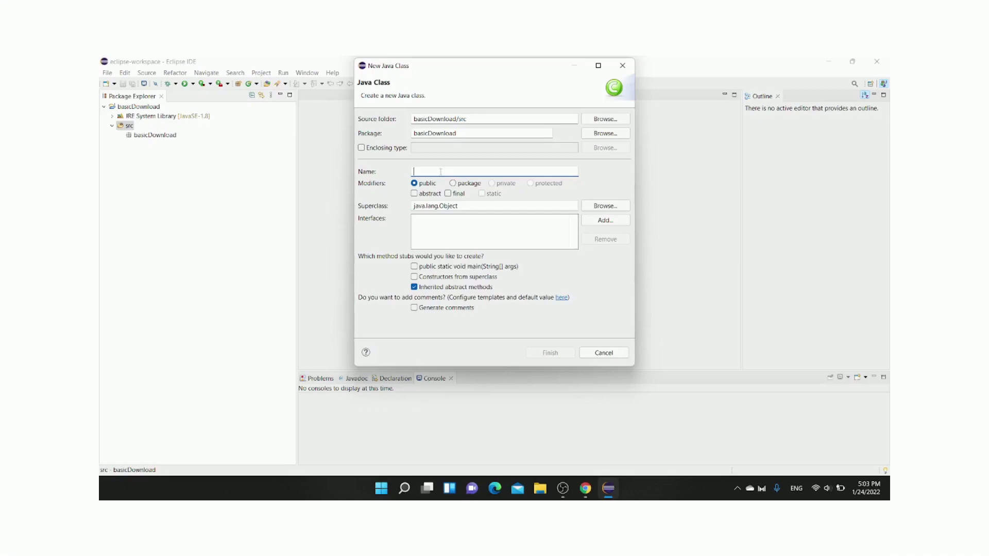
type("basi")
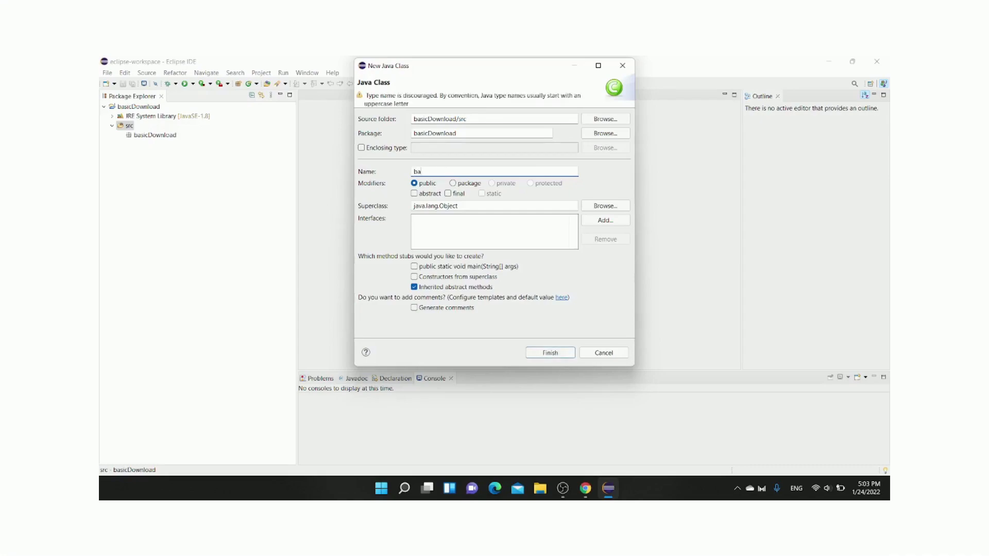
key("BackSpace")
key("BackSpace")
key("BackSpace")
key("BackSpace")
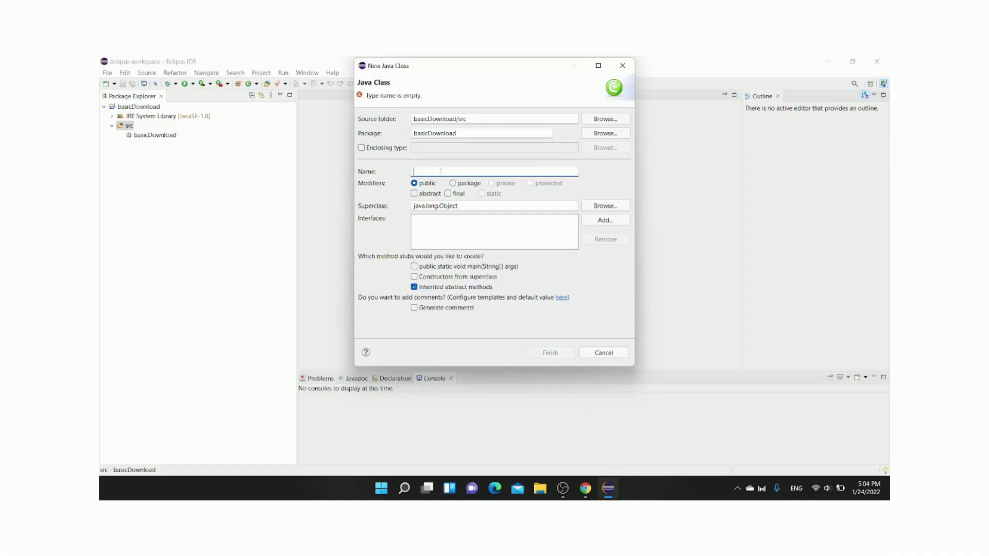
type("tutorial")
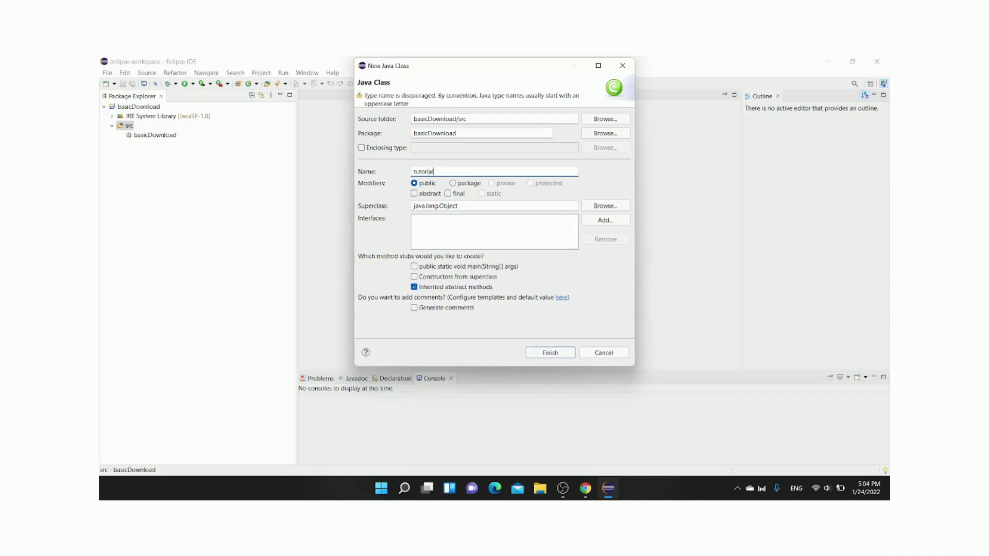
left_click(414, 268)
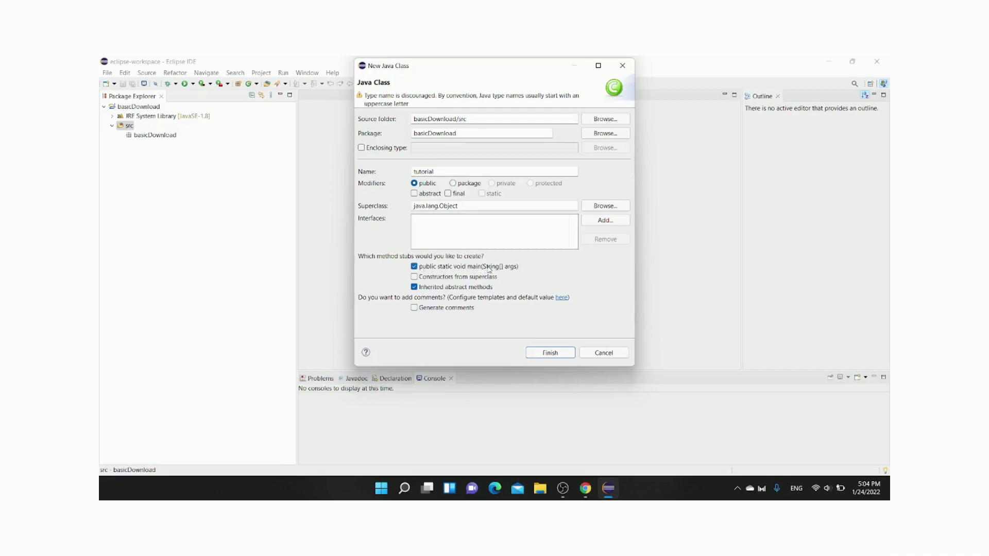
left_click(547, 355)
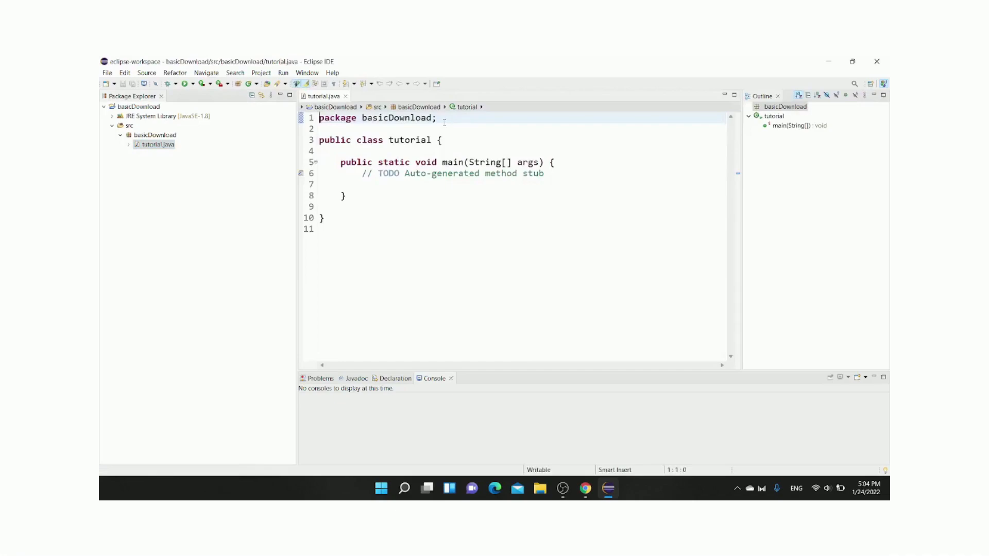
- Review the package and class declarations in tutorial.java and delete the auto-generated TODO comment from the main method
left_click_drag(439, 118, 336, 118)
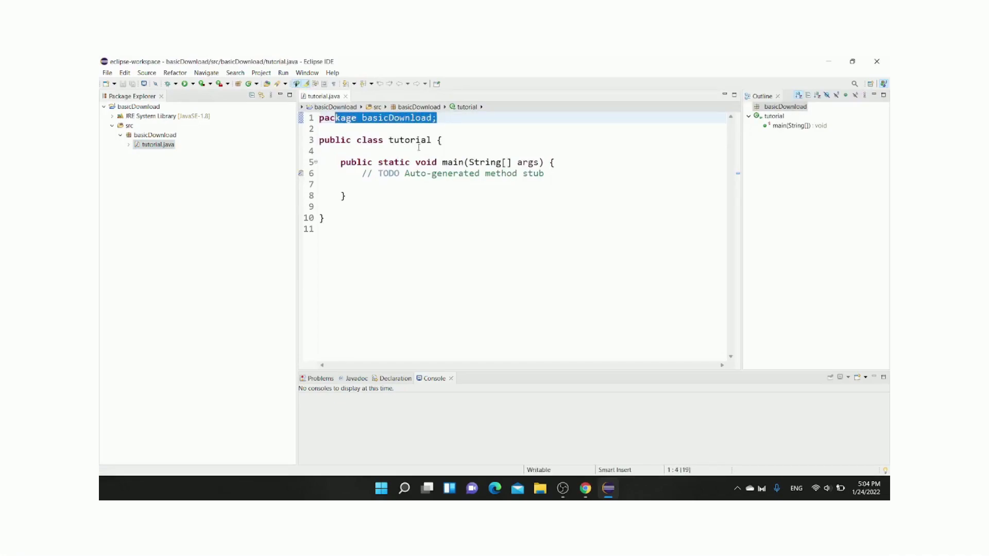
left_click_drag(431, 140, 379, 140)
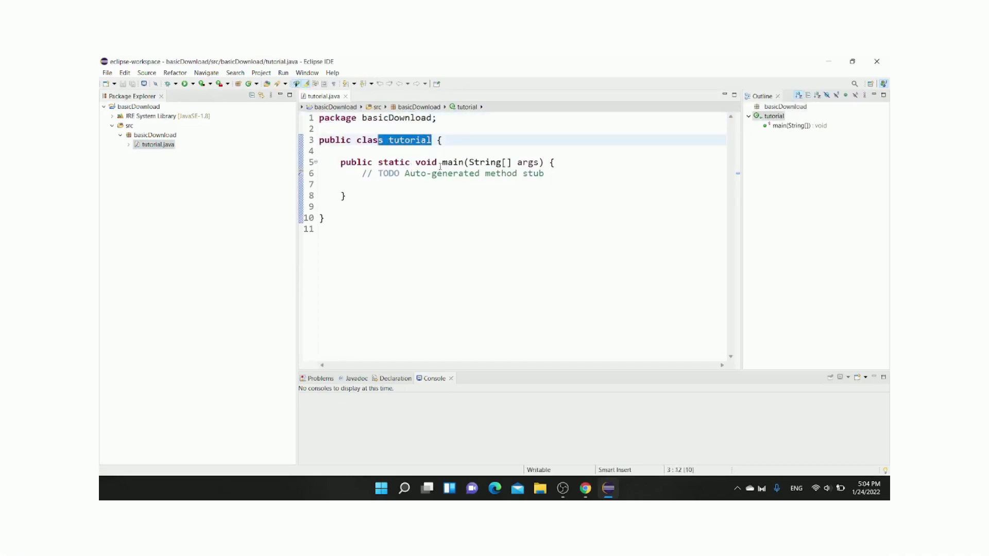
left_click_drag(362, 173, 552, 178)
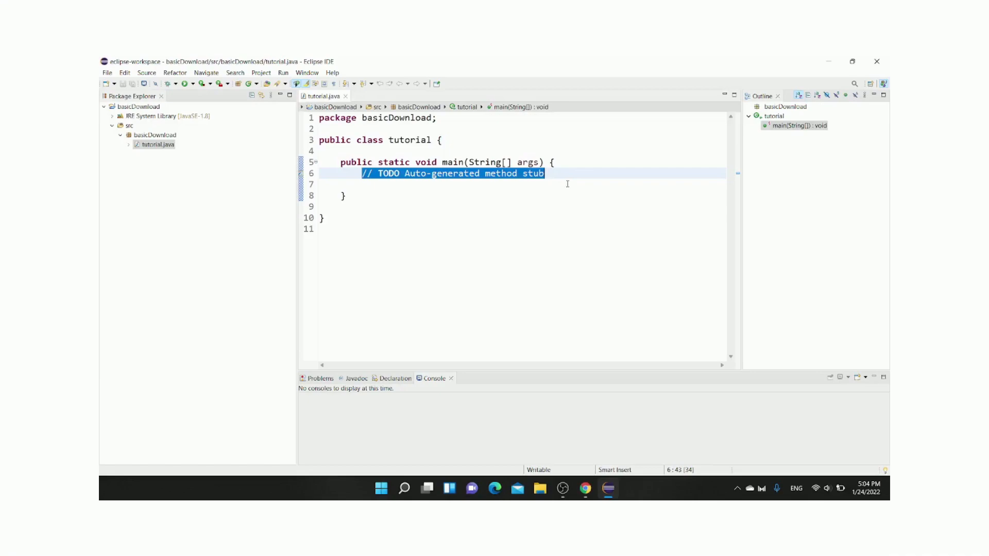
key("Delete")
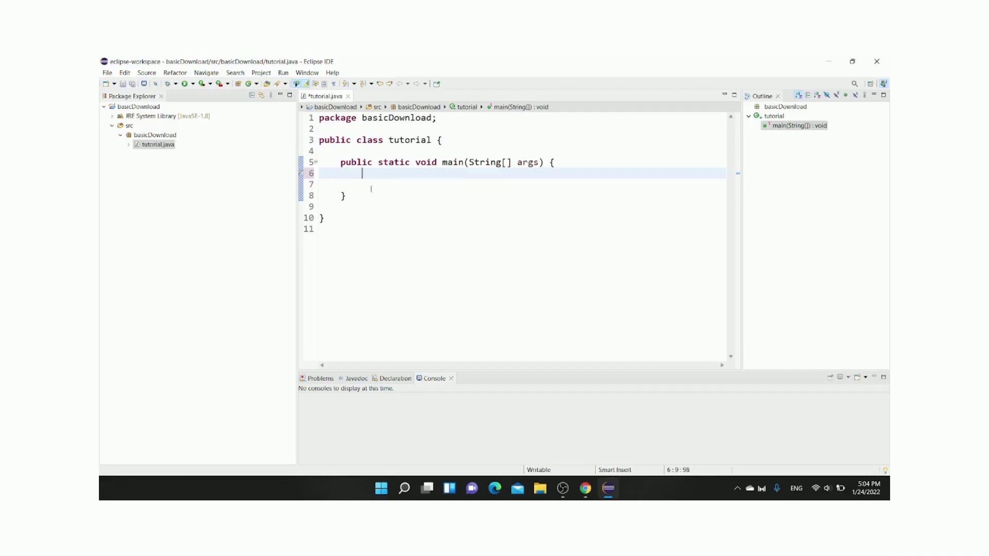
left_click(362, 181)
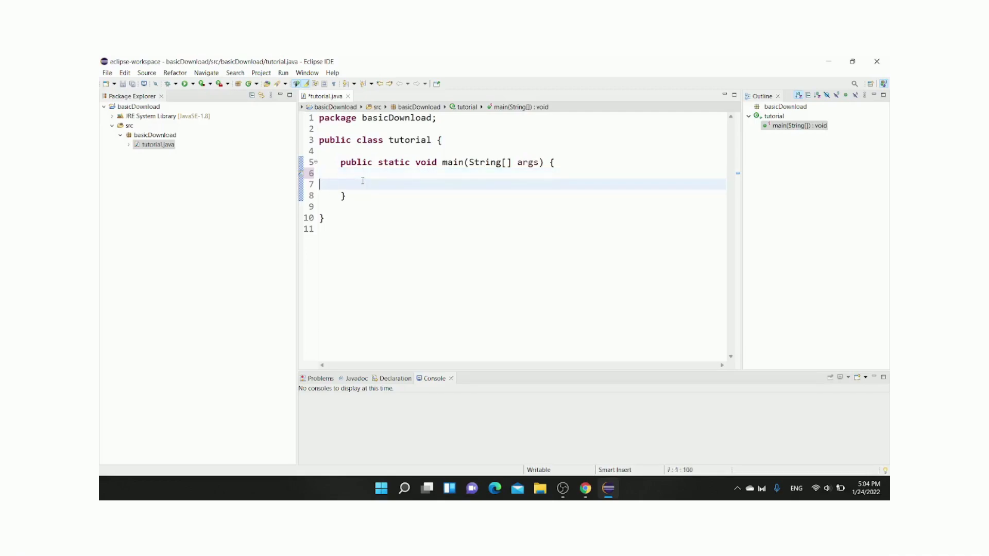